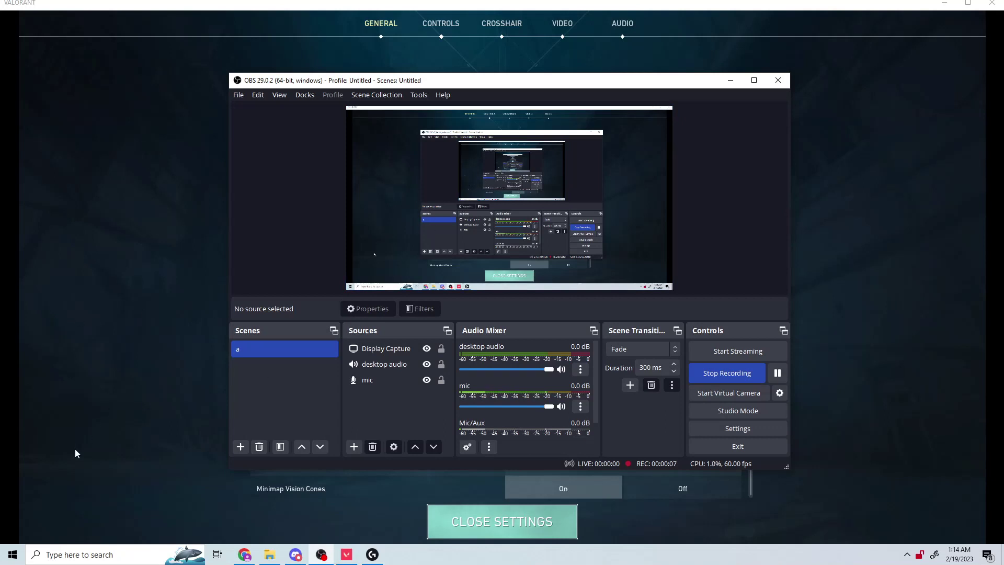
Minimize OBS Studio to reveal VALORANT's General settings page.
{"action": "left_click", "coordinate": [112, 361]}
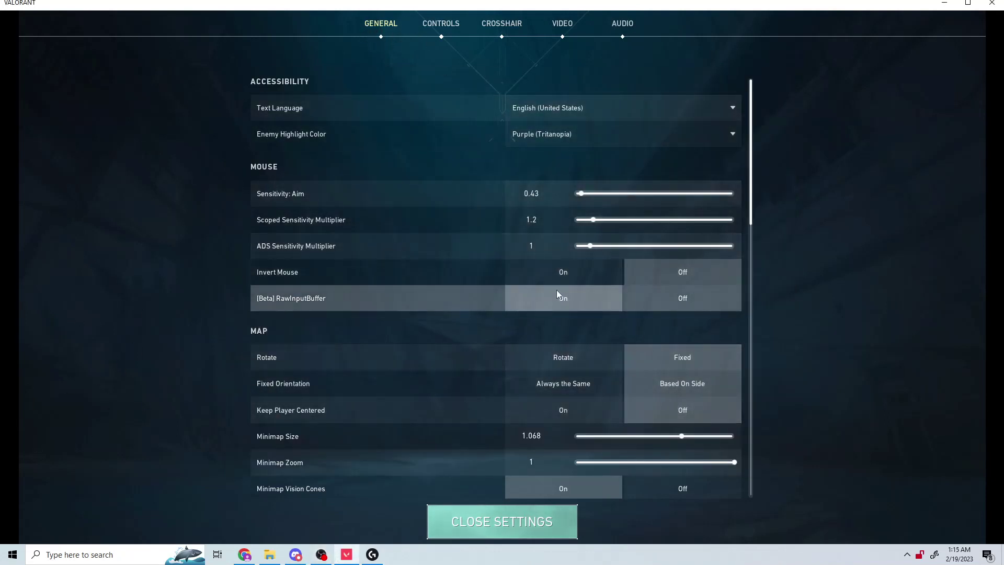
{"action": "scroll", "coordinate": [557, 310], "scroll_direction": "down", "scroll_amount": 10}
{"action": "scroll", "coordinate": [489, 399], "scroll_direction": "down", "scroll_amount": 5}
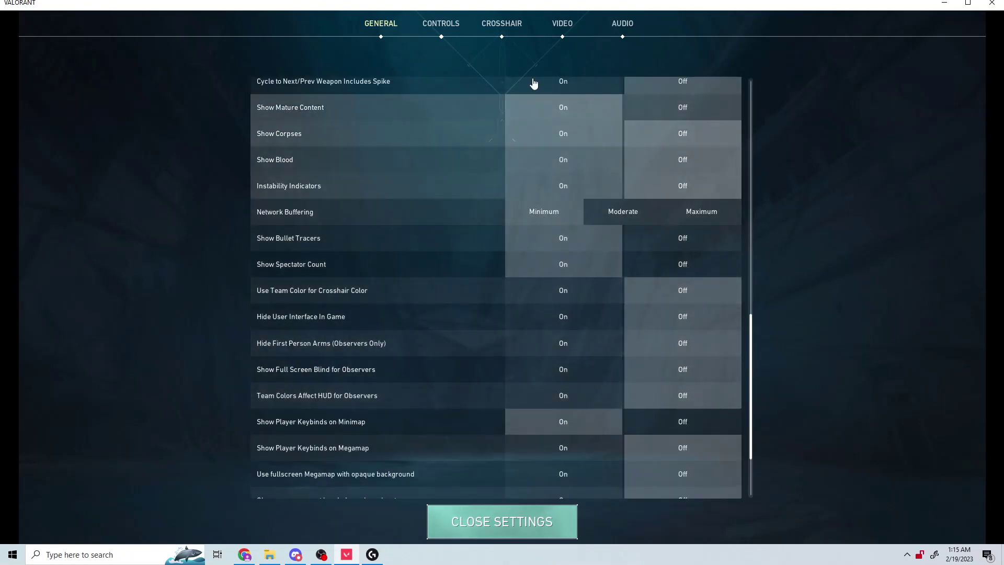
Switch to VALORANT's Video settings, where the always-on 145 FPS cap is shown.
{"action": "left_click", "coordinate": [565, 25]}
{"action": "type", "text": "145"}
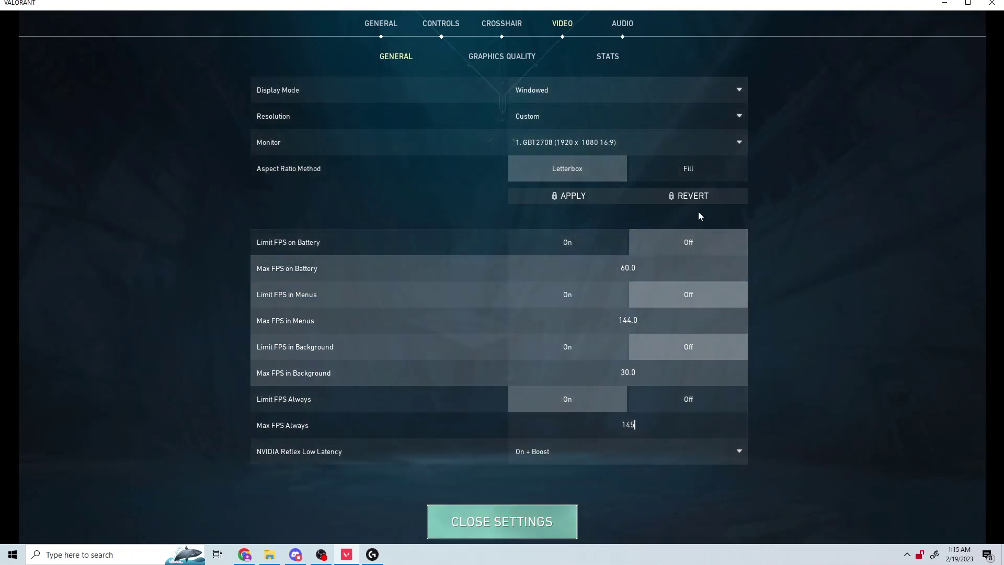
Bring up Logitech G HUB showing 800 DPI and a 500 report rate.
{"action": "left_click", "coordinate": [373, 554]}
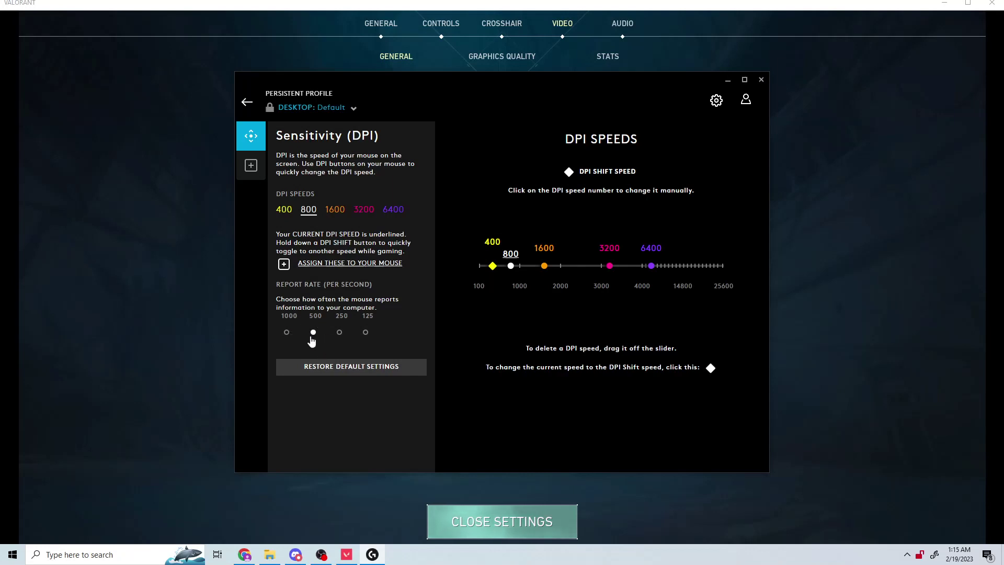
Hide G HUB and confirm VALORANT runs as administrator with fullscreen optimizations disabled.
{"action": "left_click", "coordinate": [729, 81]}
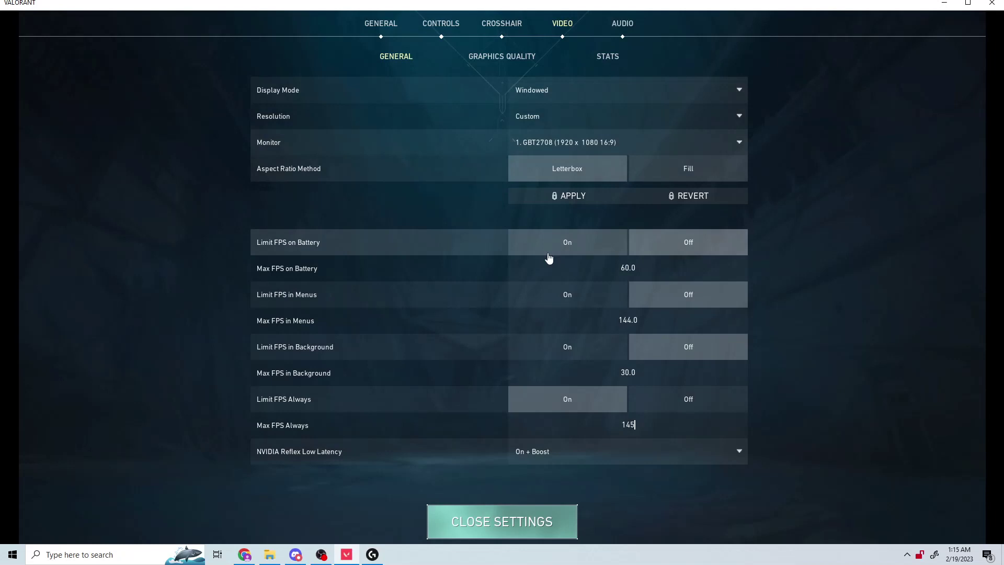
{"action": "left_click", "coordinate": [273, 556]}
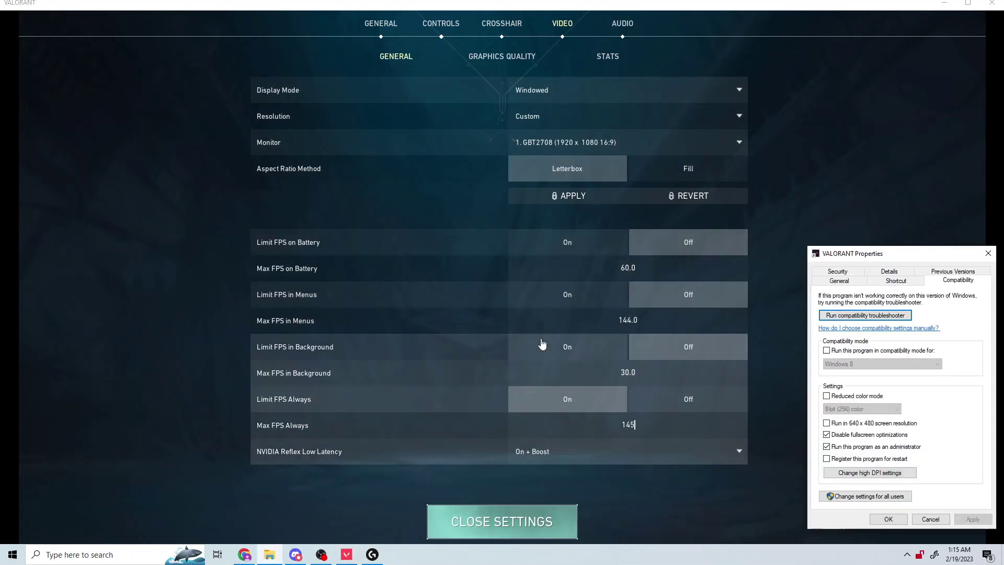
{"action": "left_click_drag", "start_coordinate": [898, 262], "coordinate": [566, 173]}
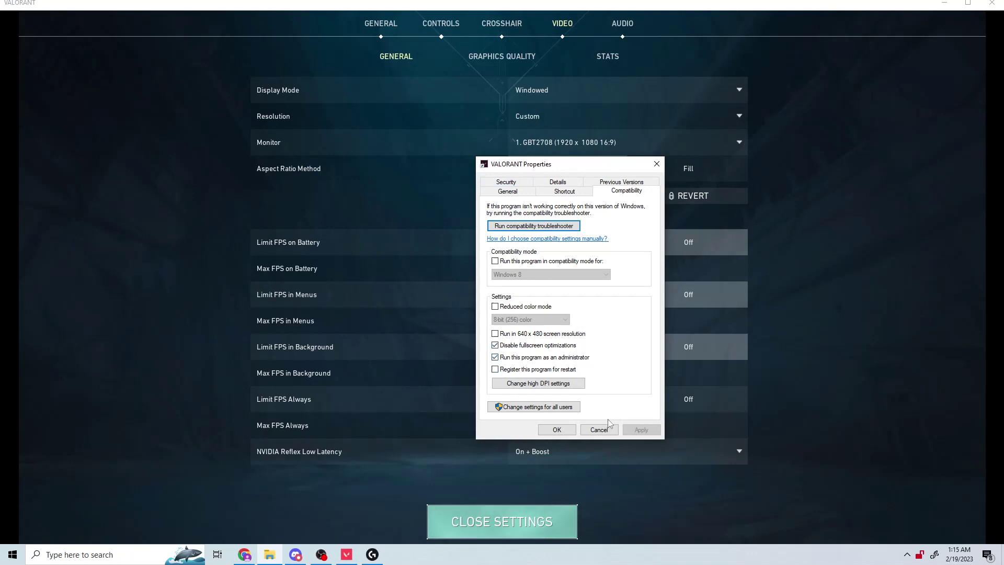
{"action": "left_click_drag", "start_coordinate": [619, 162], "coordinate": [794, 180]}
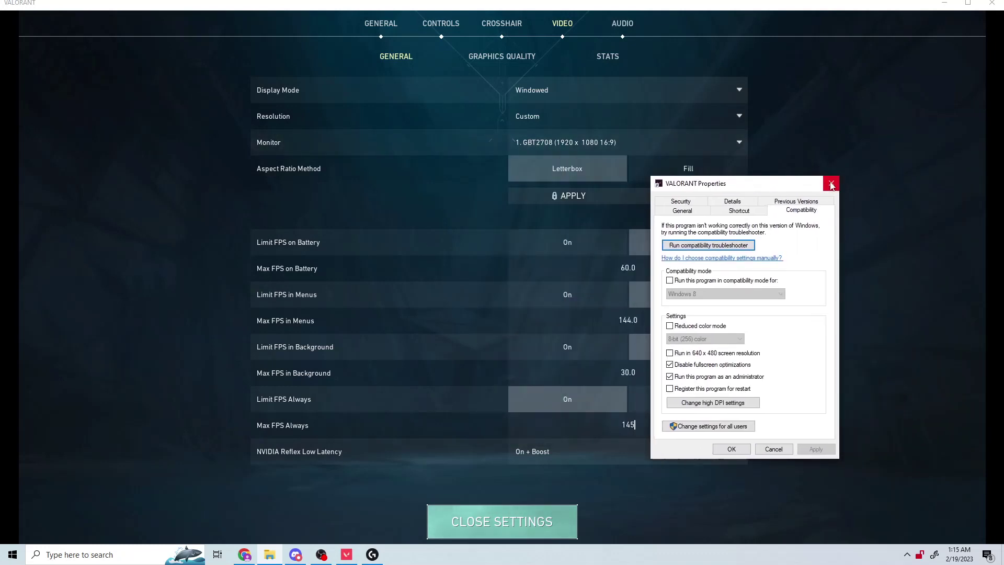
{"action": "left_click_drag", "start_coordinate": [812, 184], "coordinate": [836, 199]}
{"action": "left_click", "coordinate": [854, 198]}
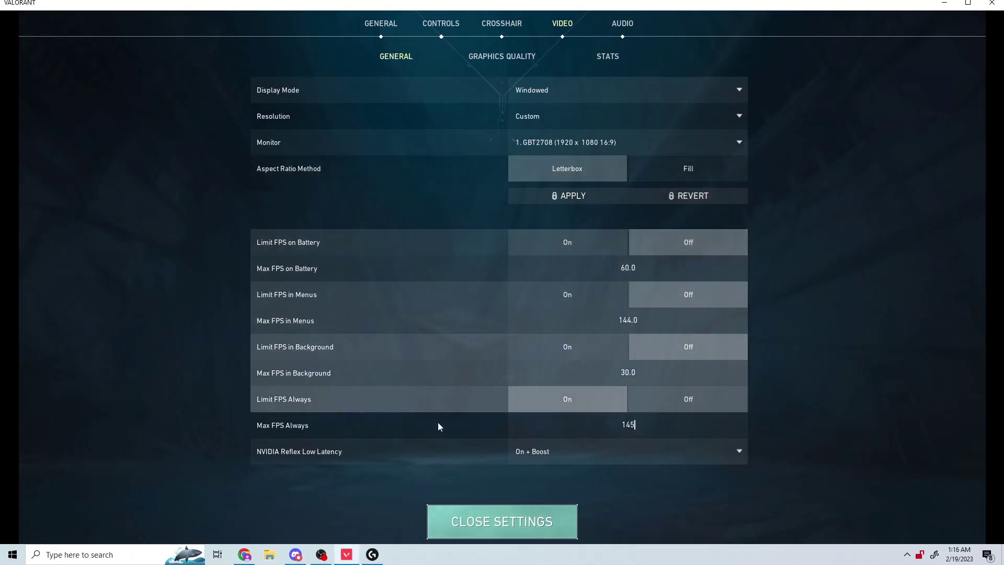